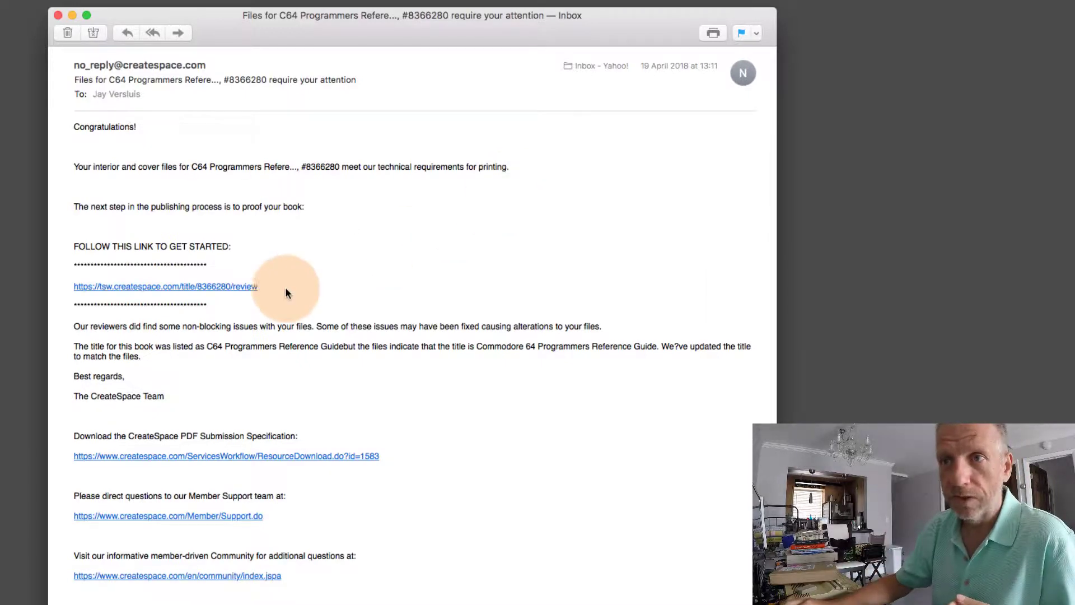
- Follow the review link in the CreateSpace e-mail, log in with the saved e-mail address and password, and close the extra browser tab
{"action": "left_click", "coordinate": [211, 287]}
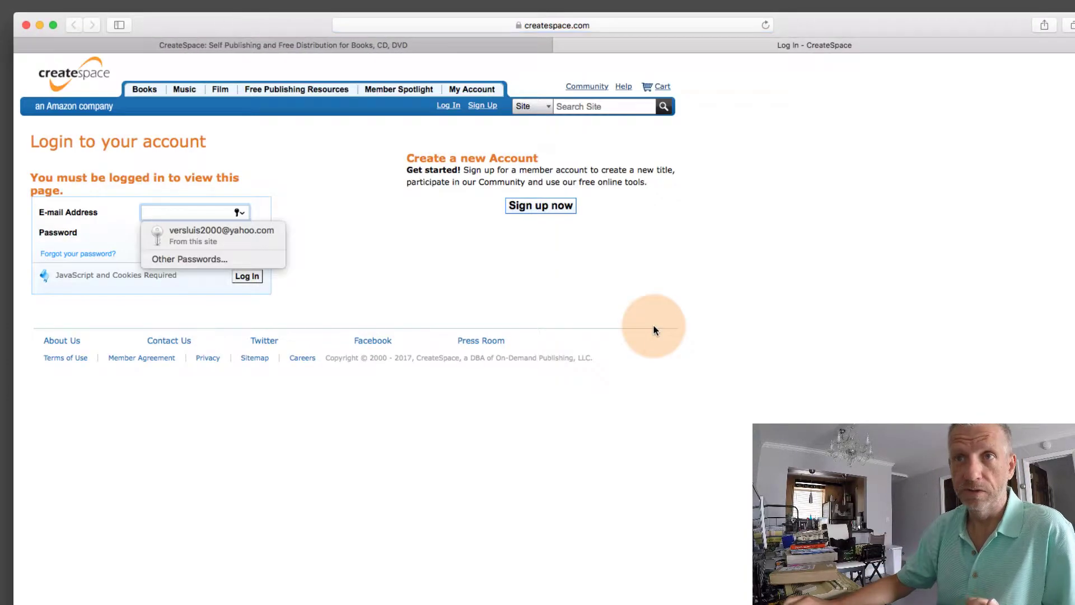
{"action": "left_click", "coordinate": [259, 243]}
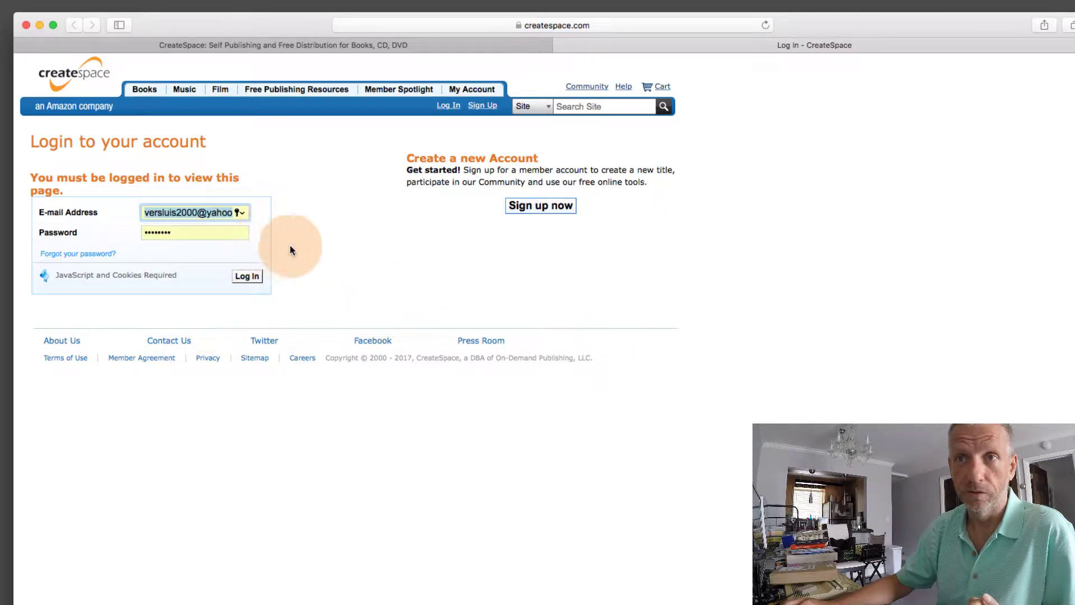
{"action": "left_click", "coordinate": [250, 280]}
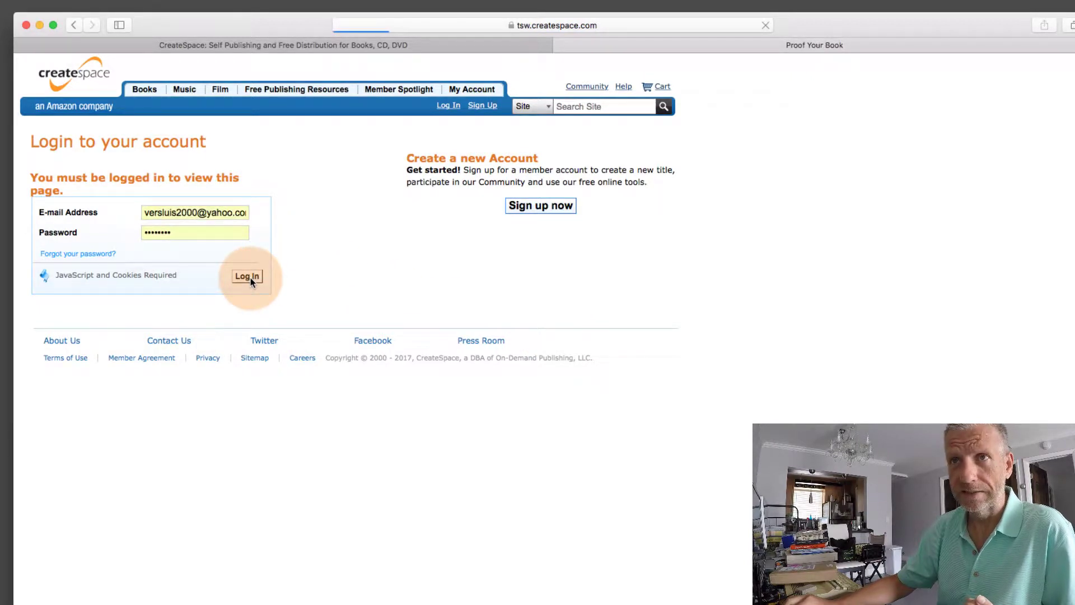
{"action": "left_click", "coordinate": [25, 48]}
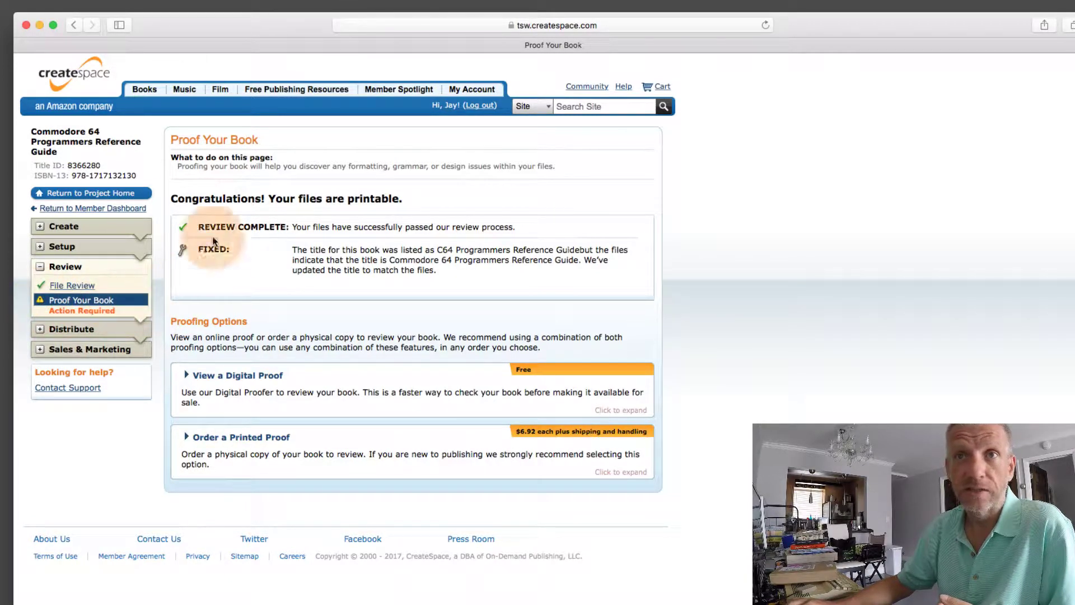
- Check the book's project homepage and reopen the Proof Your Book item of the Review stage
{"action": "left_click", "coordinate": [132, 193]}
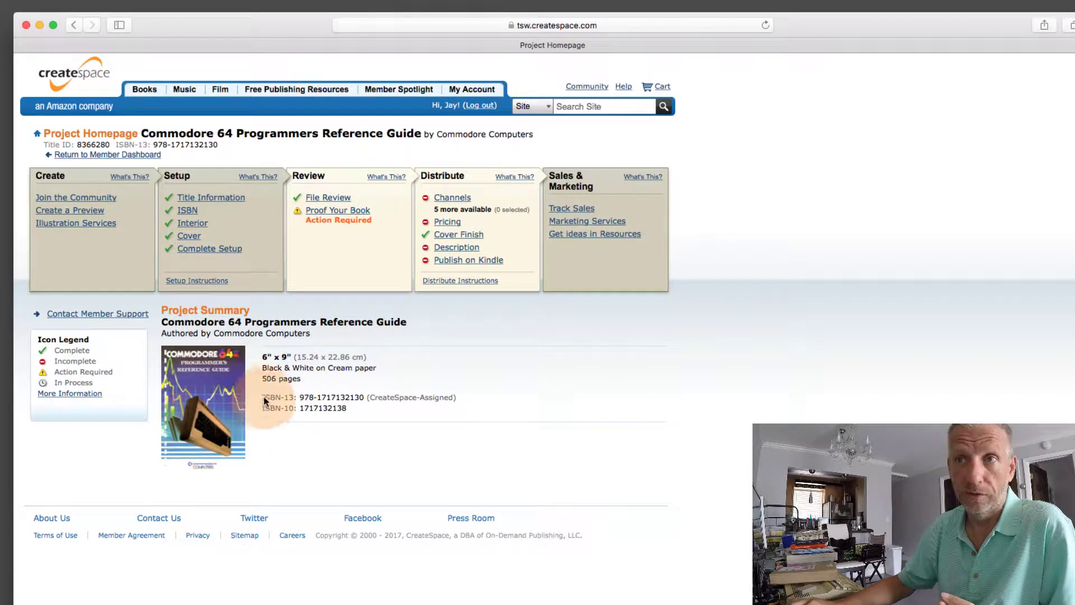
{"action": "left_click", "coordinate": [136, 156]}
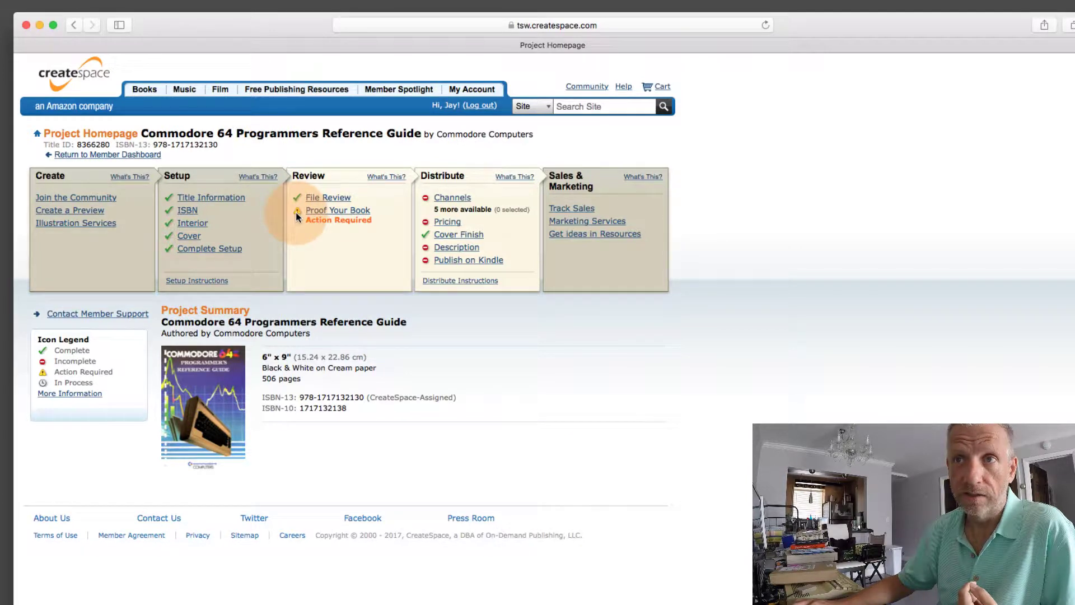
{"action": "left_click", "coordinate": [350, 212]}
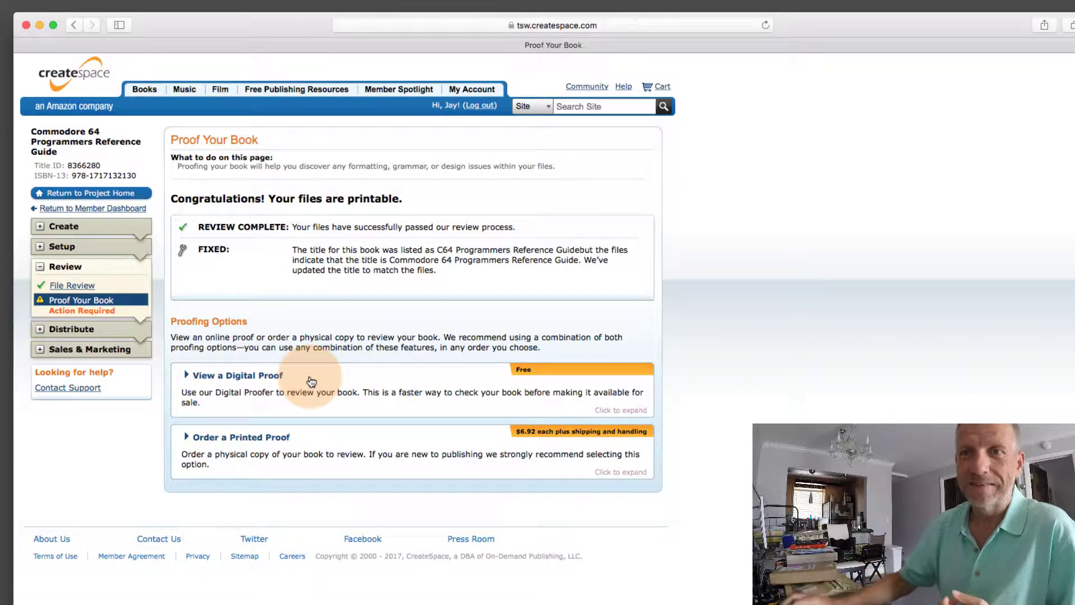
- Open the book in the Digital Proofer, dismiss the introduction, and inspect the cover, including the back-cover text and barcode
{"action": "left_click", "coordinate": [241, 379]}
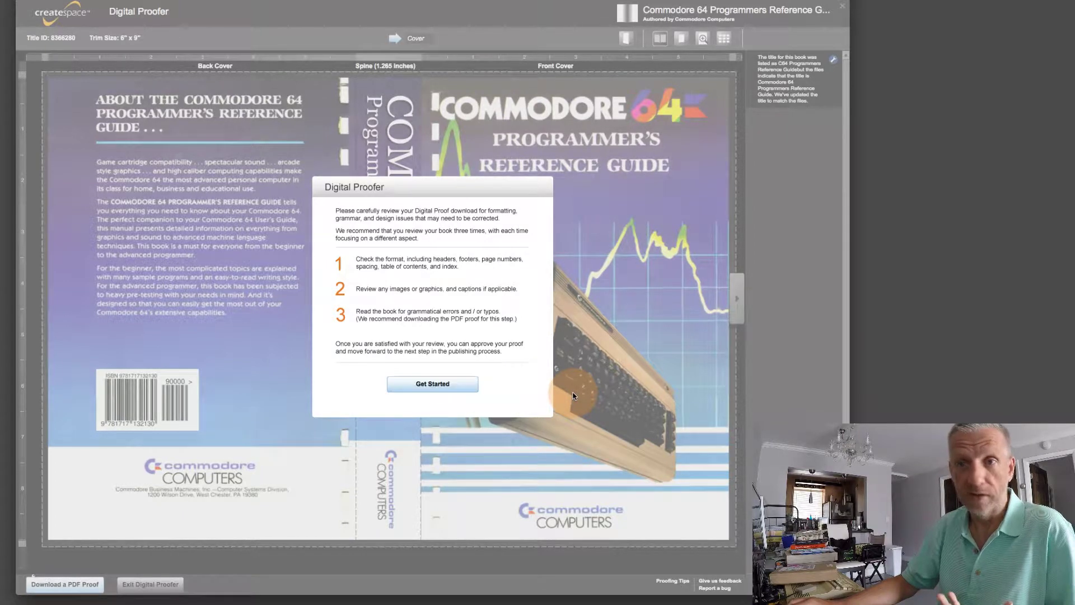
{"action": "left_click", "coordinate": [433, 384]}
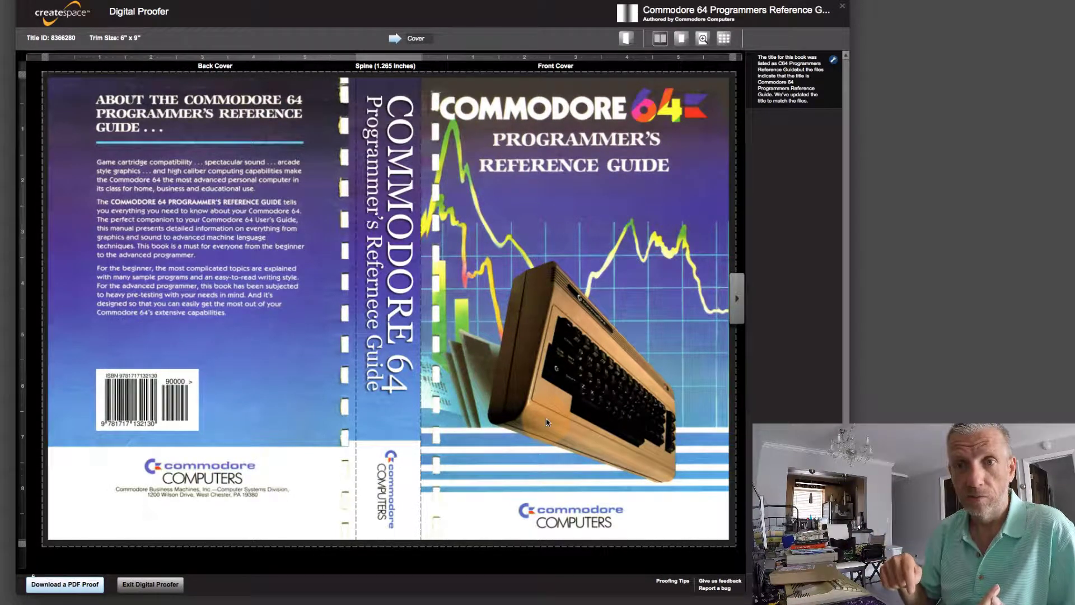
{"action": "left_click", "coordinate": [185, 333]}
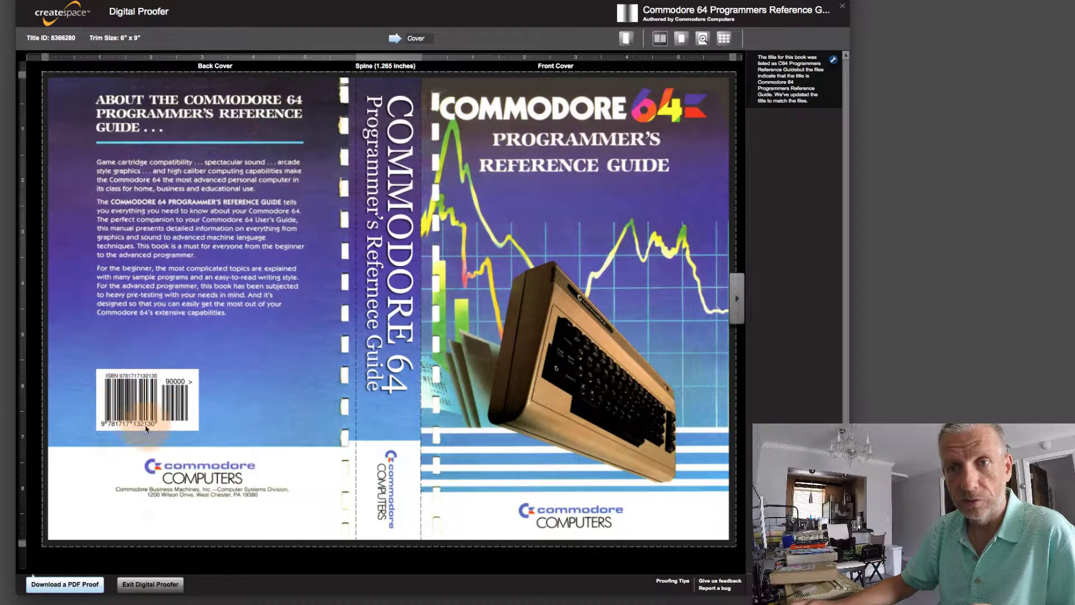
{"action": "left_click", "coordinate": [182, 431]}
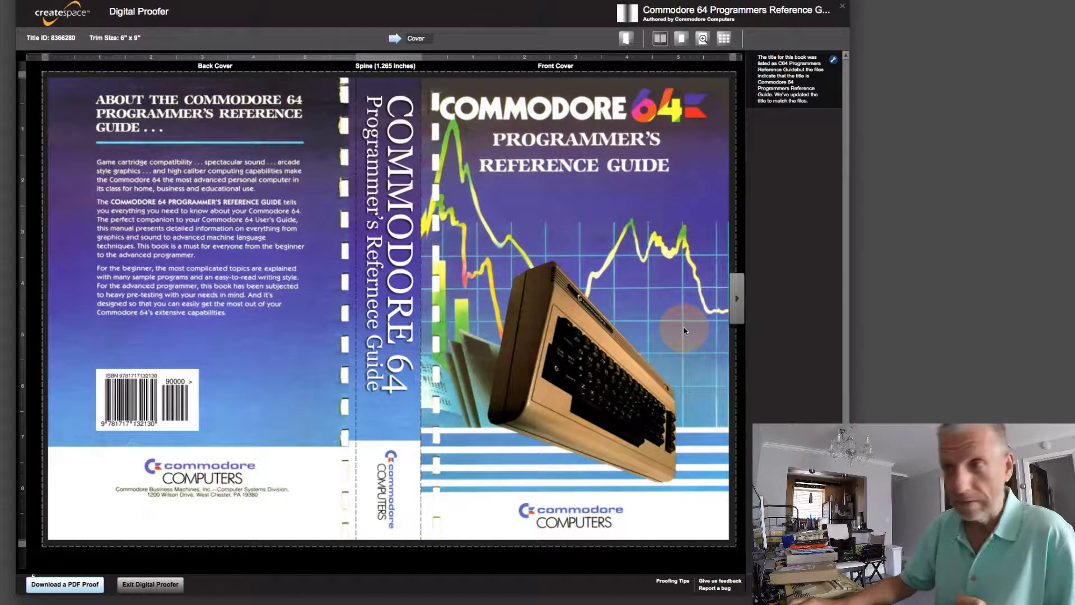
- Page through the proof's interior from the title page to the opening of Chapter 1, checking the layout
{"action": "left_click", "coordinate": [740, 307]}
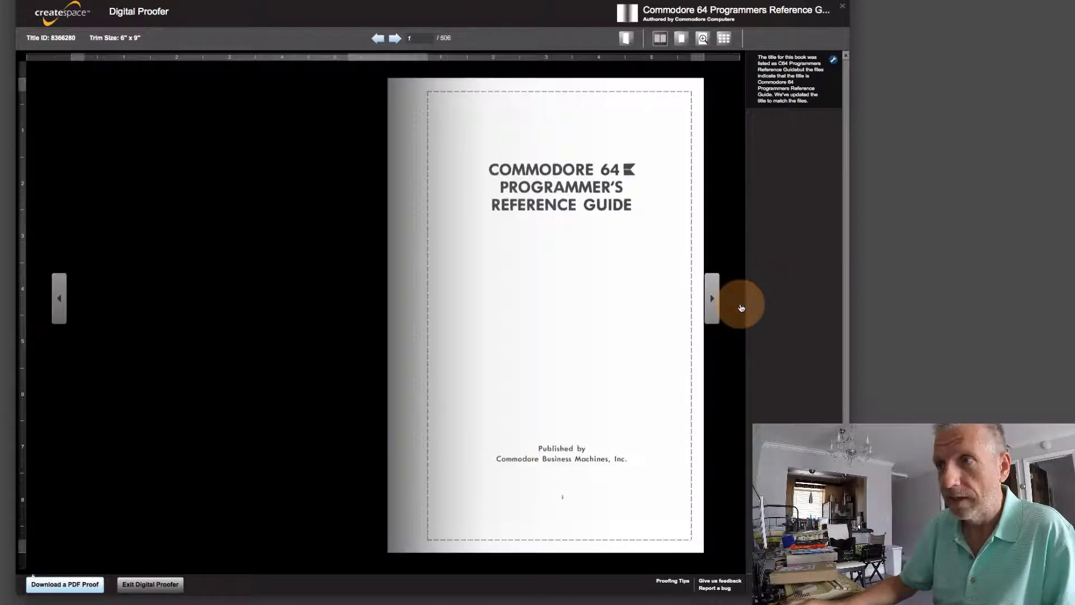
{"action": "left_click", "coordinate": [713, 307]}
{"action": "left_click", "coordinate": [714, 307]}
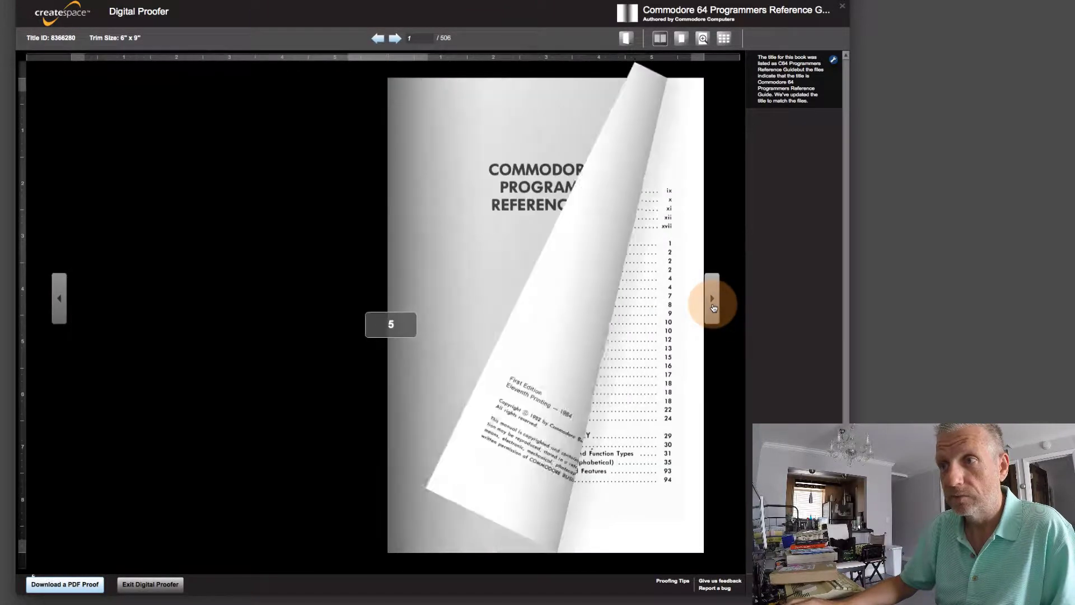
{"action": "left_click", "coordinate": [713, 307]}
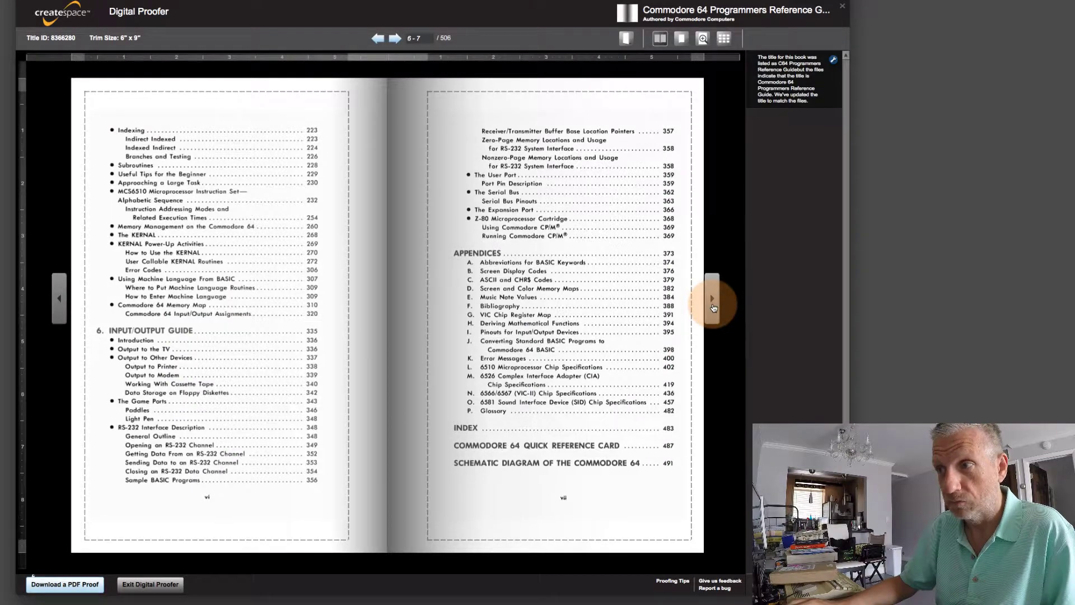
{"action": "left_click", "coordinate": [714, 307]}
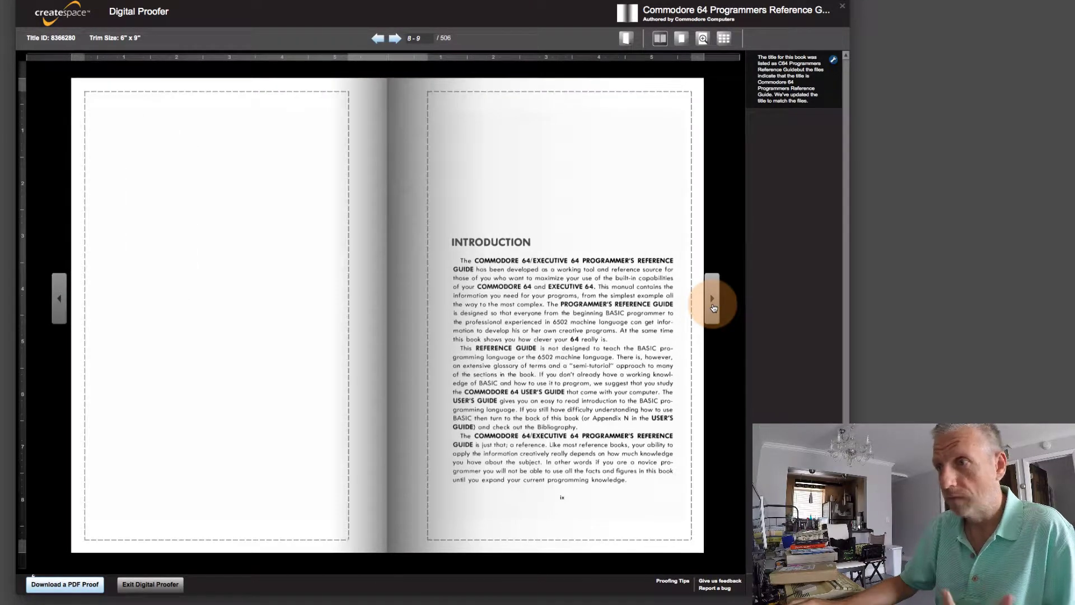
{"action": "left_click", "coordinate": [712, 308]}
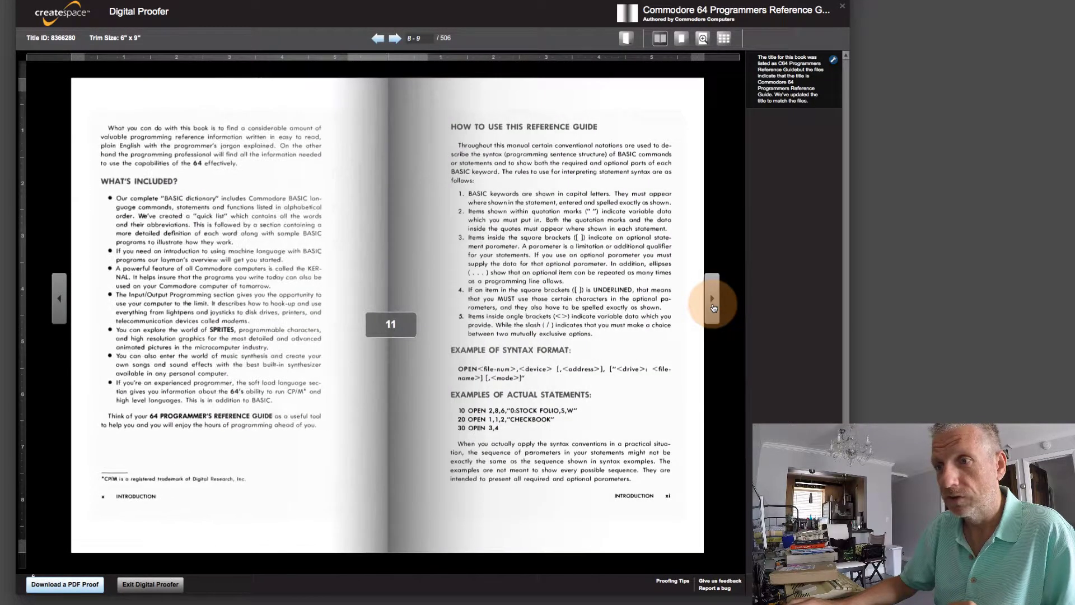
{"action": "left_click", "coordinate": [712, 307]}
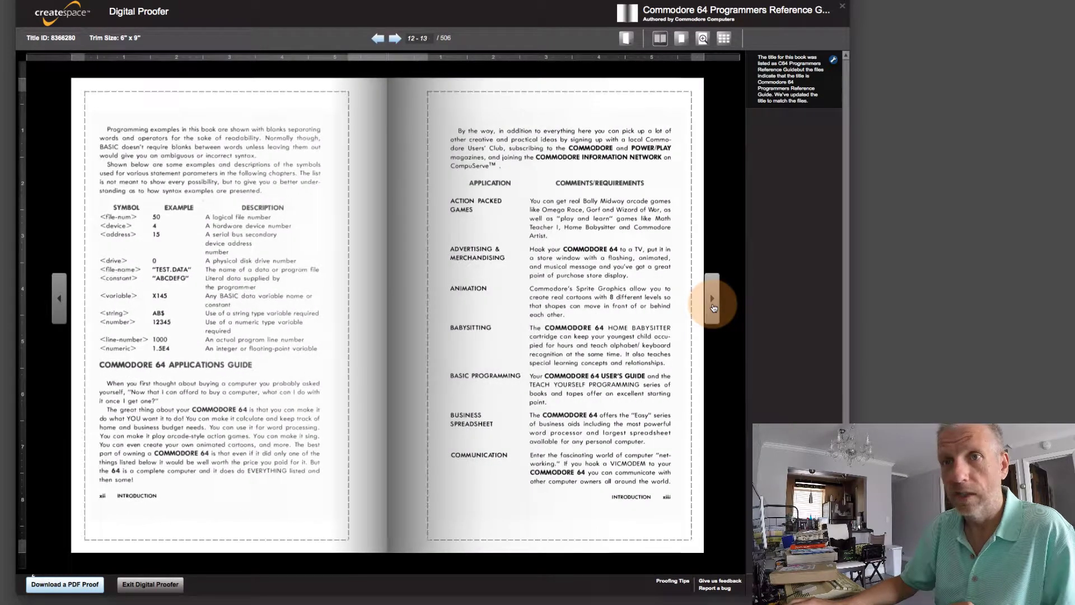
{"action": "left_click", "coordinate": [94, 372]}
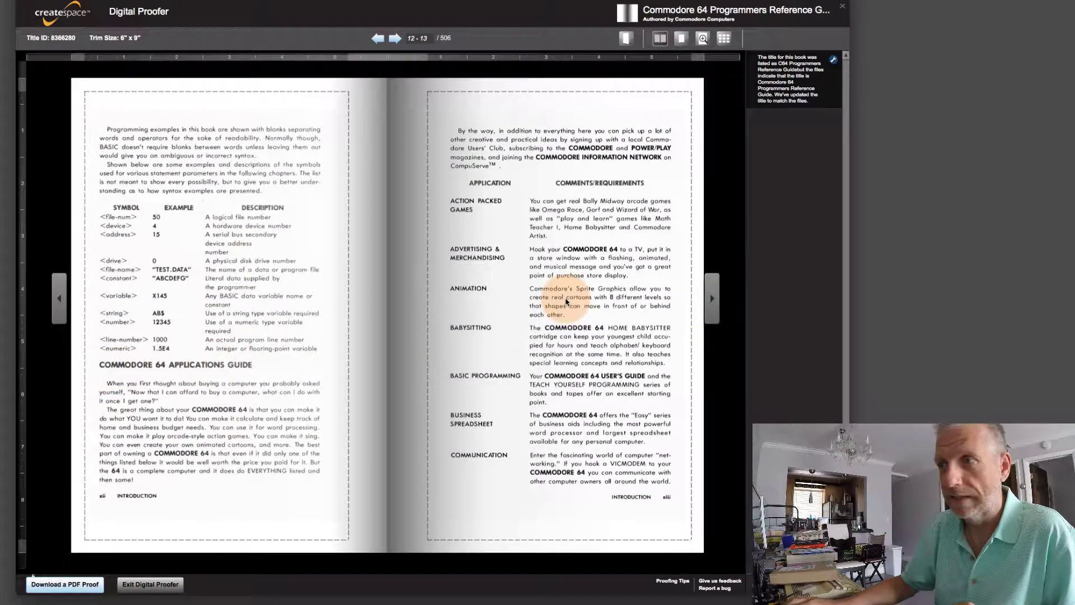
{"action": "left_click", "coordinate": [714, 295]}
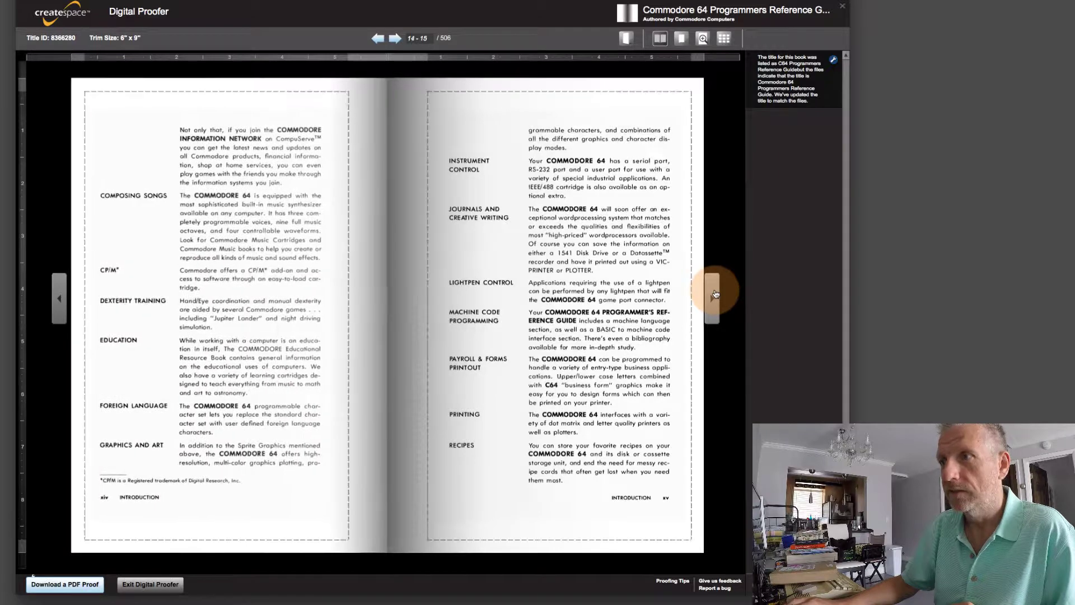
{"action": "left_click", "coordinate": [715, 294]}
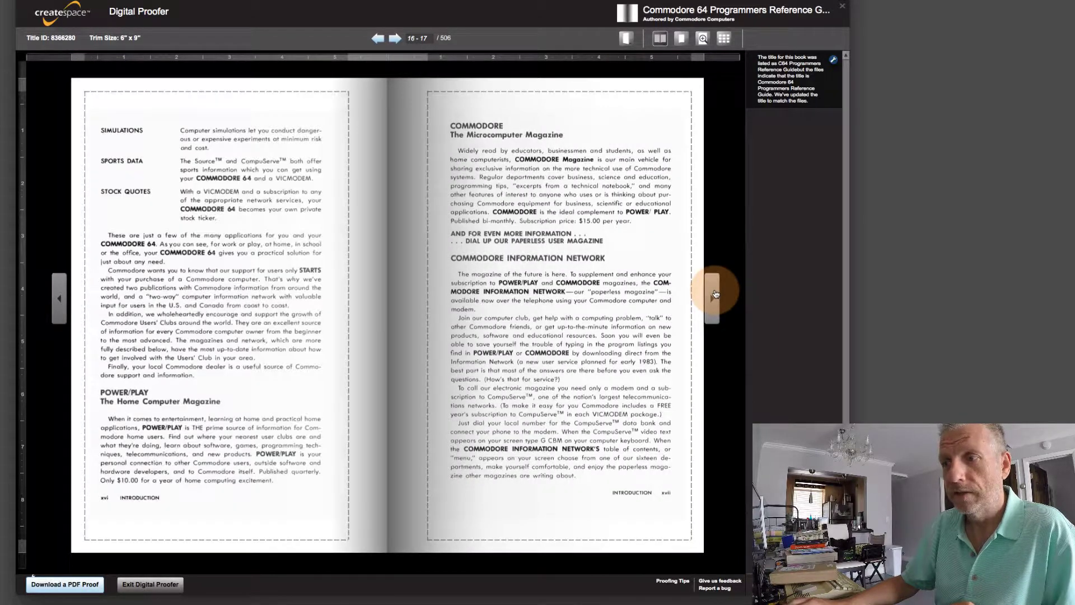
{"action": "left_click", "coordinate": [715, 294]}
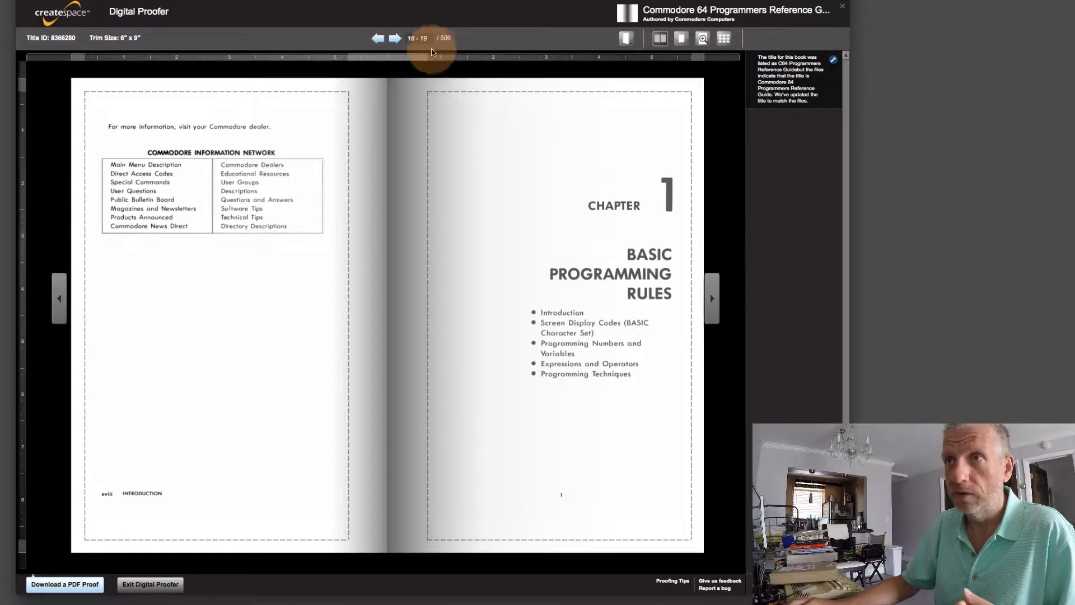
- Jump to page 500 of the proof and page through the index and quick reference card to the last page
{"action": "left_click", "coordinate": [417, 37]}
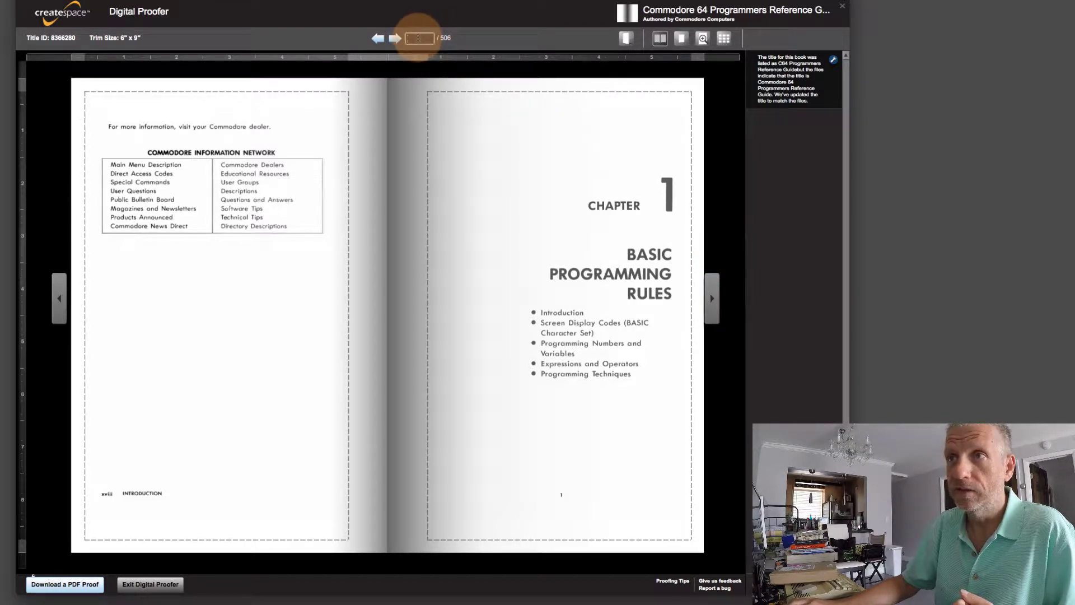
{"action": "type", "text": "50"}
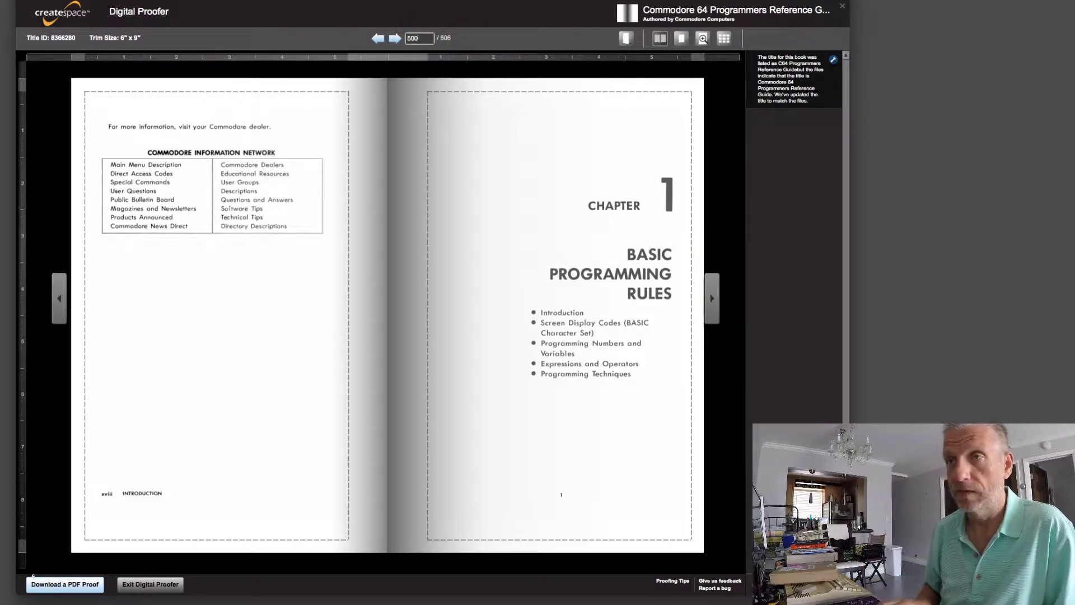
{"action": "type", "text": "0"}
{"action": "key", "text": "Return"}
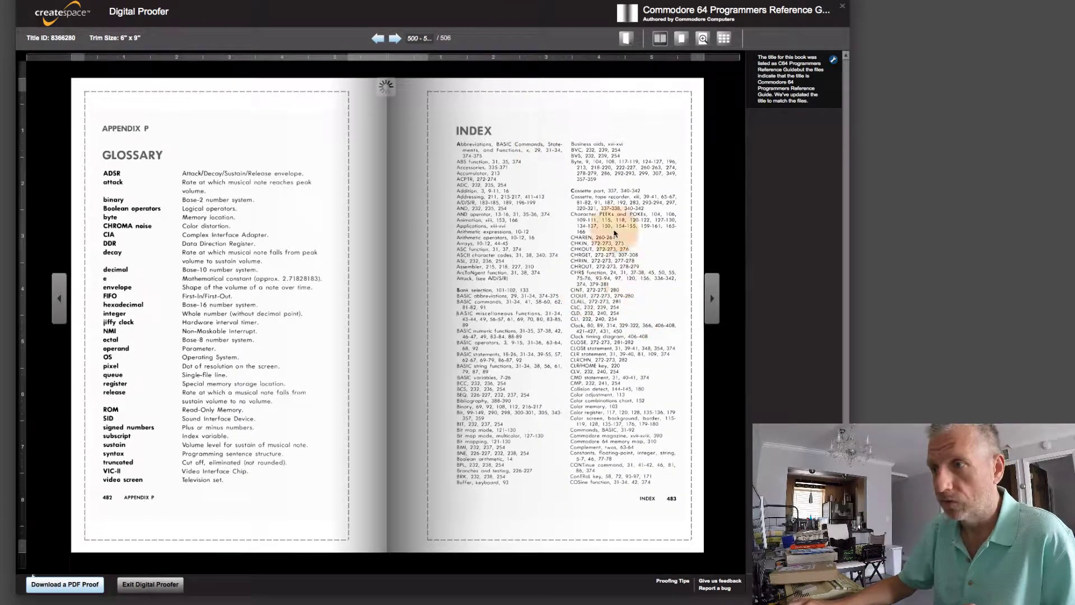
{"action": "left_click", "coordinate": [710, 302]}
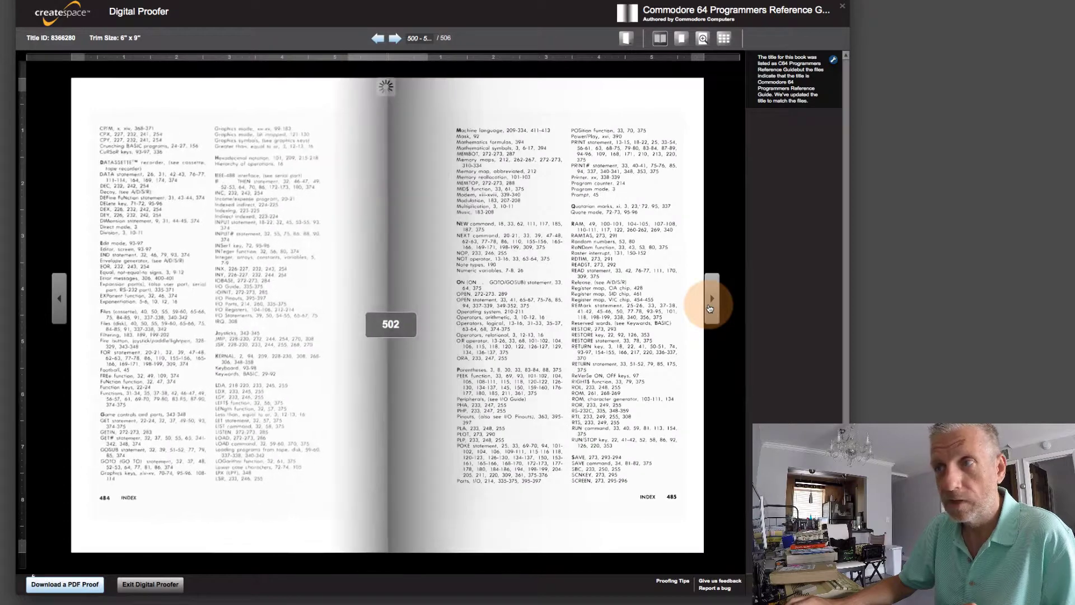
{"action": "left_click", "coordinate": [709, 307]}
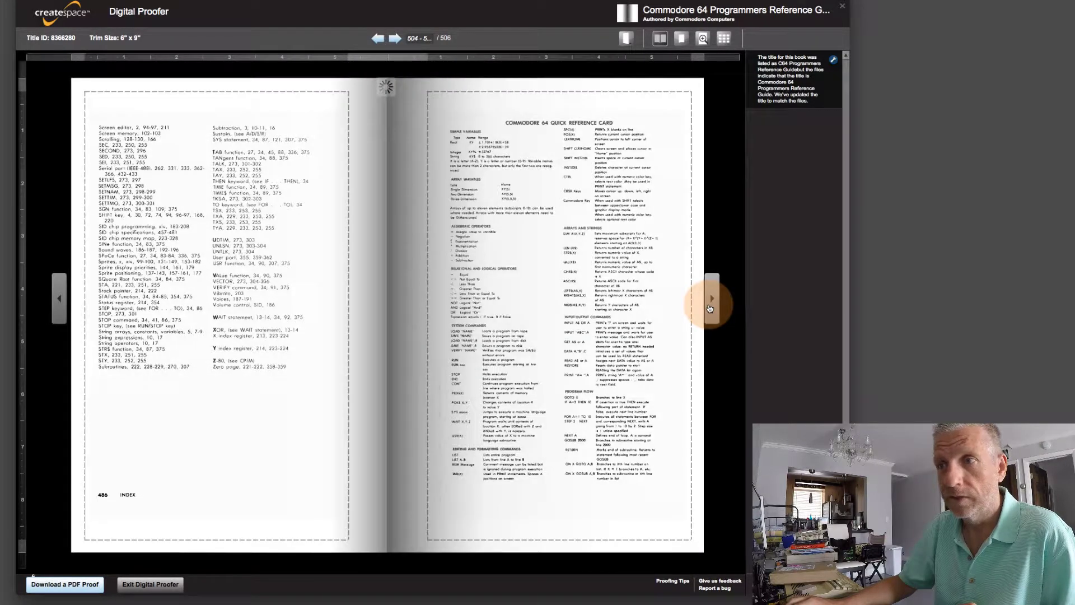
{"action": "left_click", "coordinate": [709, 308]}
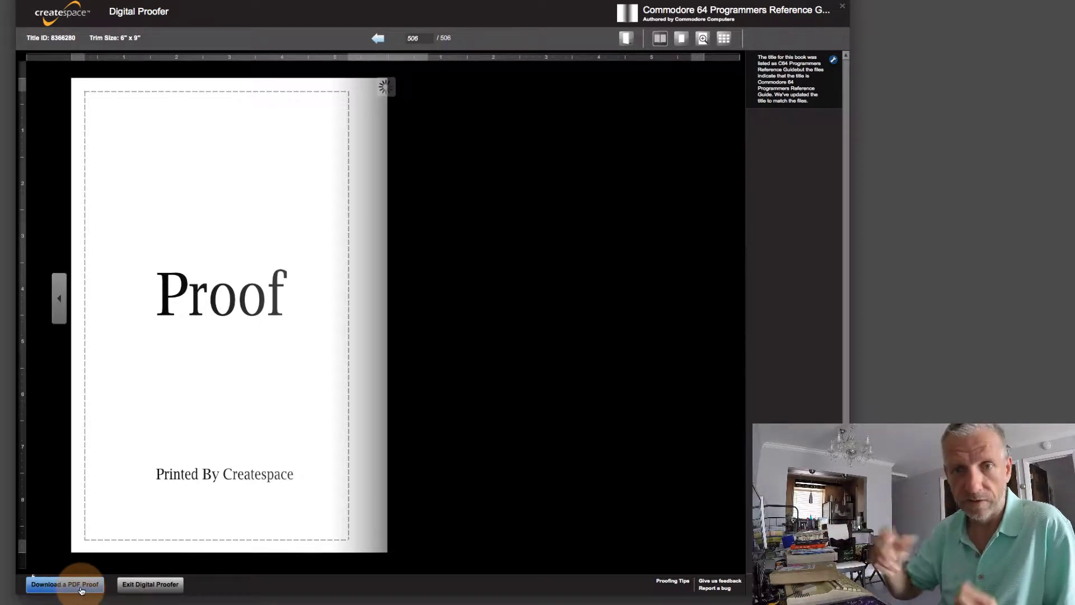
- Exit the Digital Proofer, approve the book's proof, and confirm the approval
{"action": "left_click", "coordinate": [175, 587]}
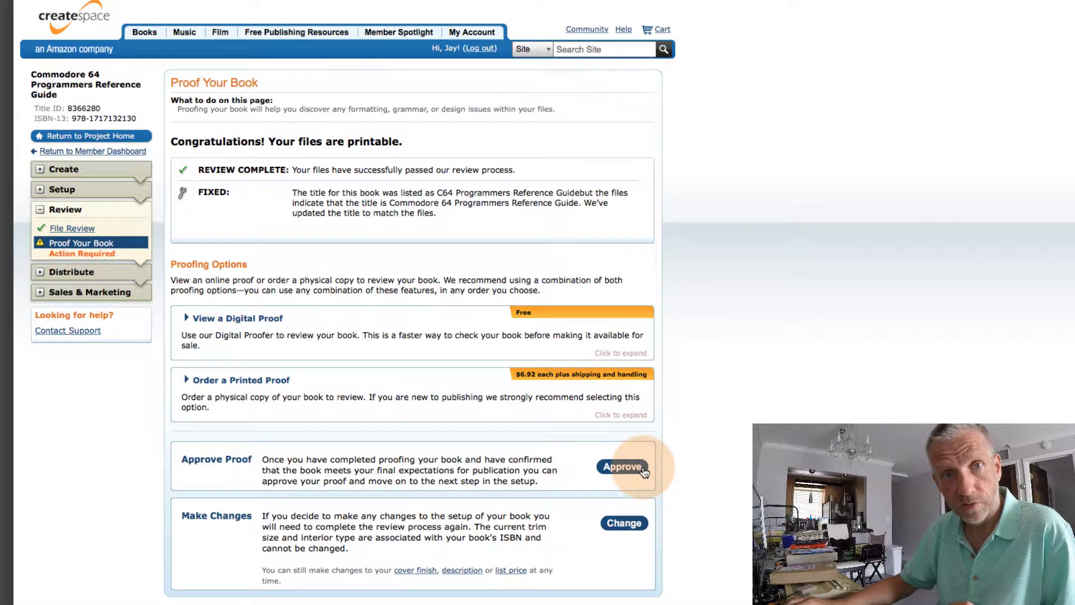
{"action": "left_click", "coordinate": [624, 524]}
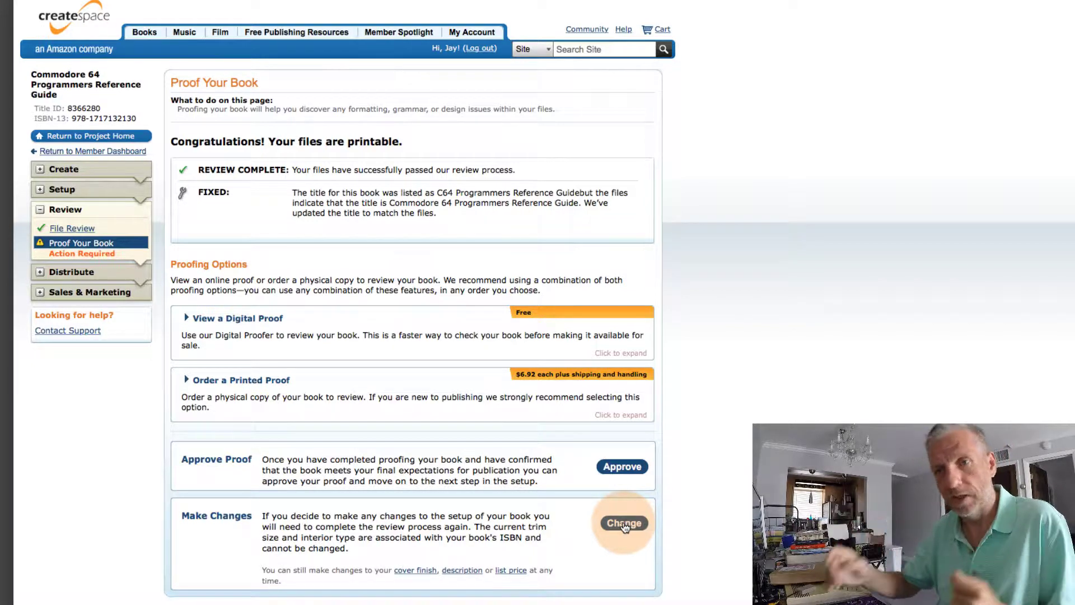
{"action": "left_click", "coordinate": [642, 469]}
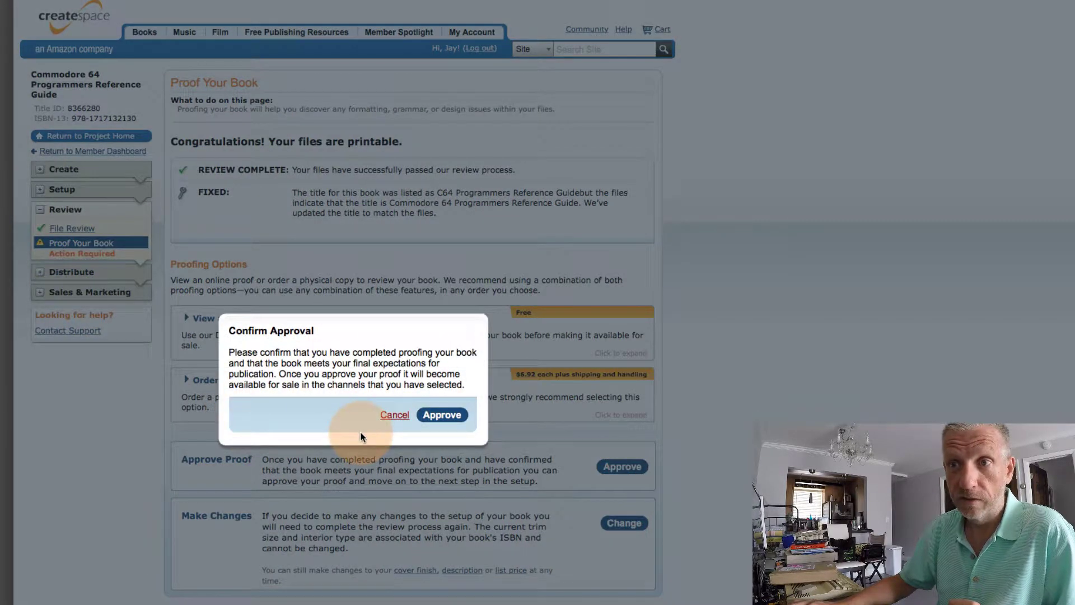
{"action": "left_click", "coordinate": [453, 416]}
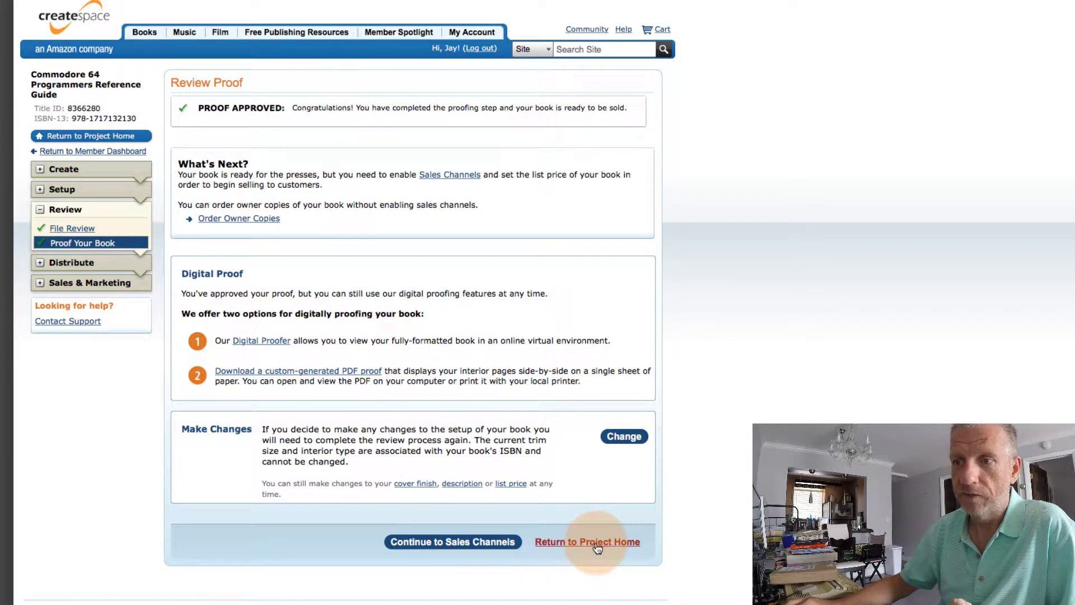
- Return to the member dashboard through the project homepage and start an order for copies of the Commodore 64 Programmers Reference Guide
{"action": "left_click", "coordinate": [618, 540]}
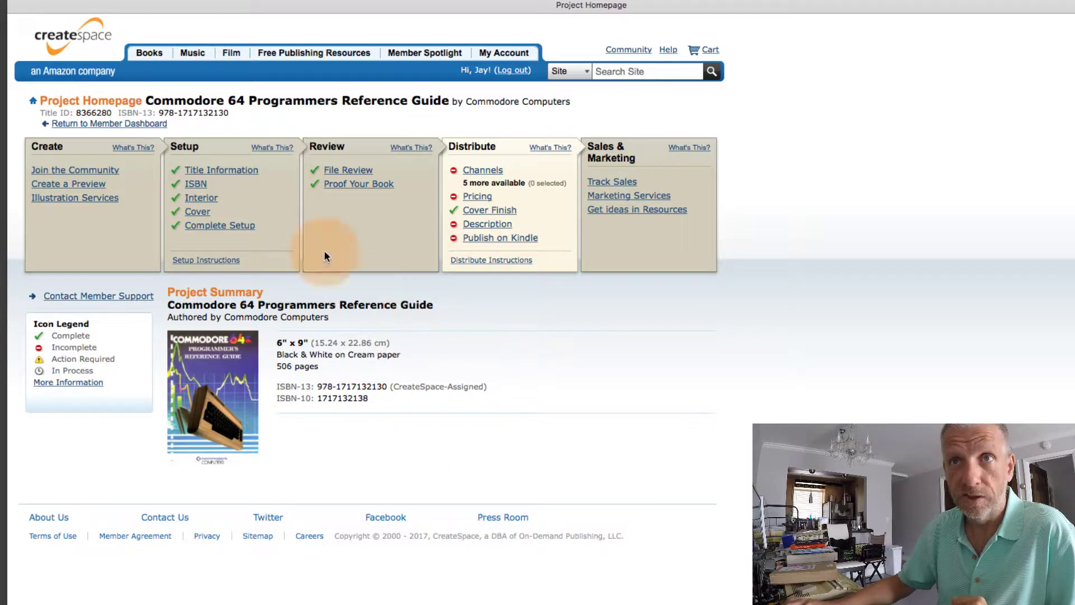
{"action": "left_click", "coordinate": [141, 124]}
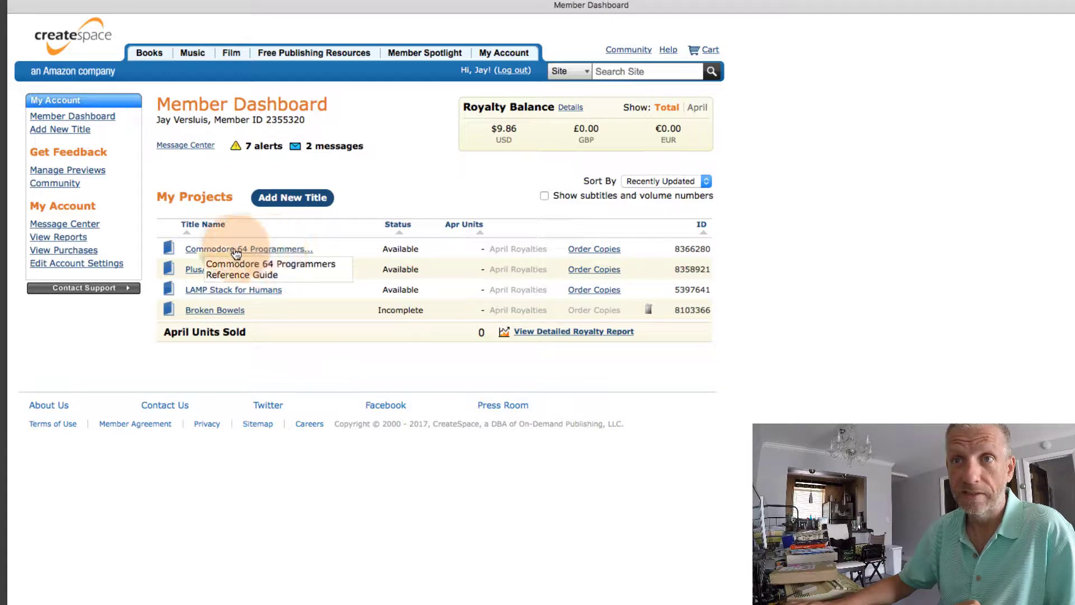
{"action": "left_click", "coordinate": [597, 249]}
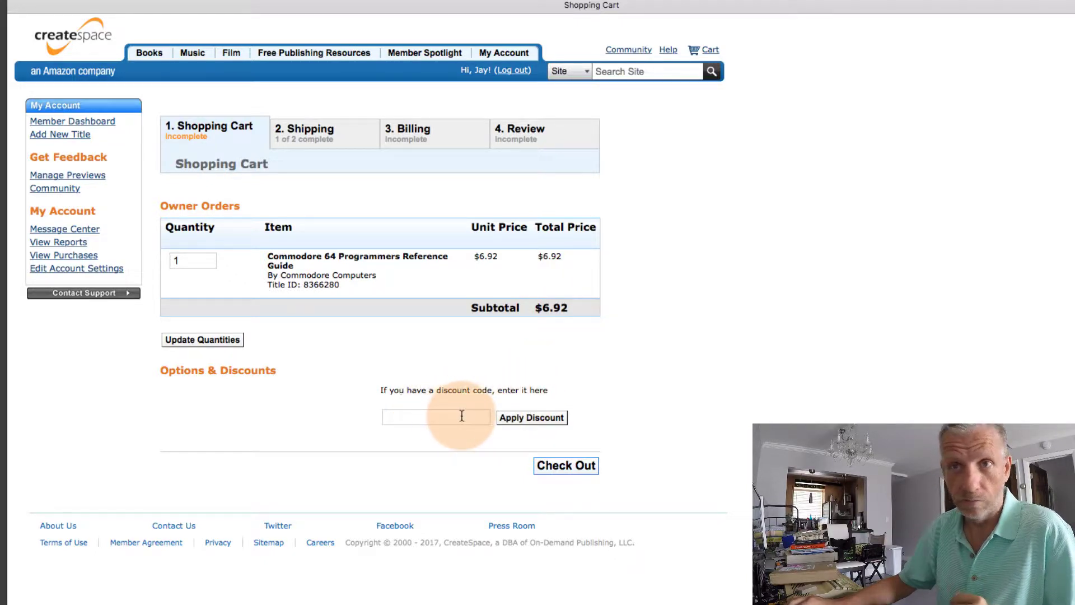
- Check out one copy of the book with standard shipping and the existing billing profile, and confirm the order
{"action": "left_click", "coordinate": [188, 260]}
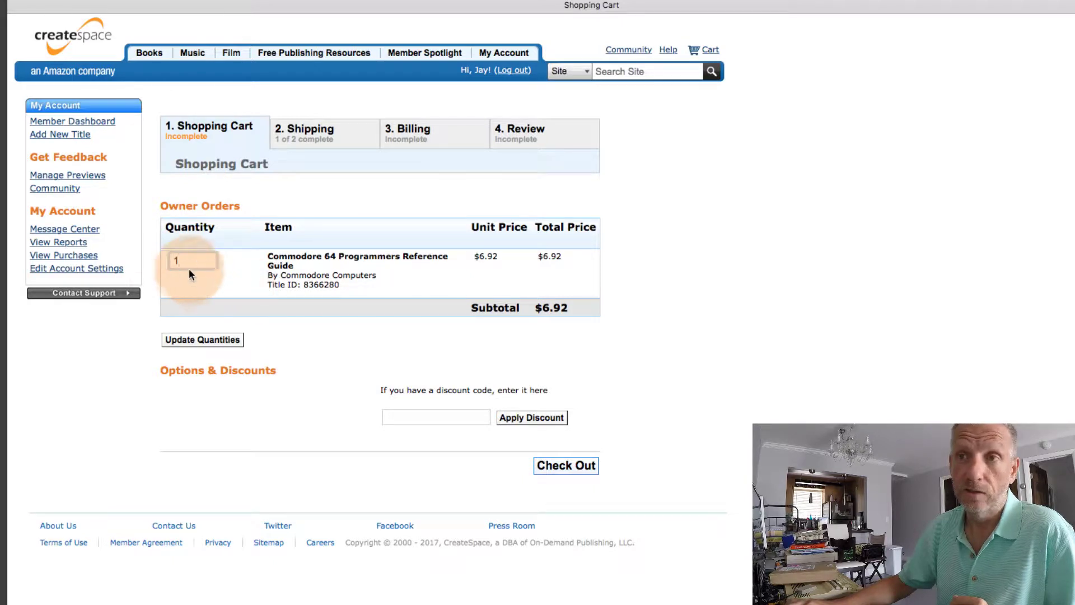
{"action": "left_click", "coordinate": [299, 364]}
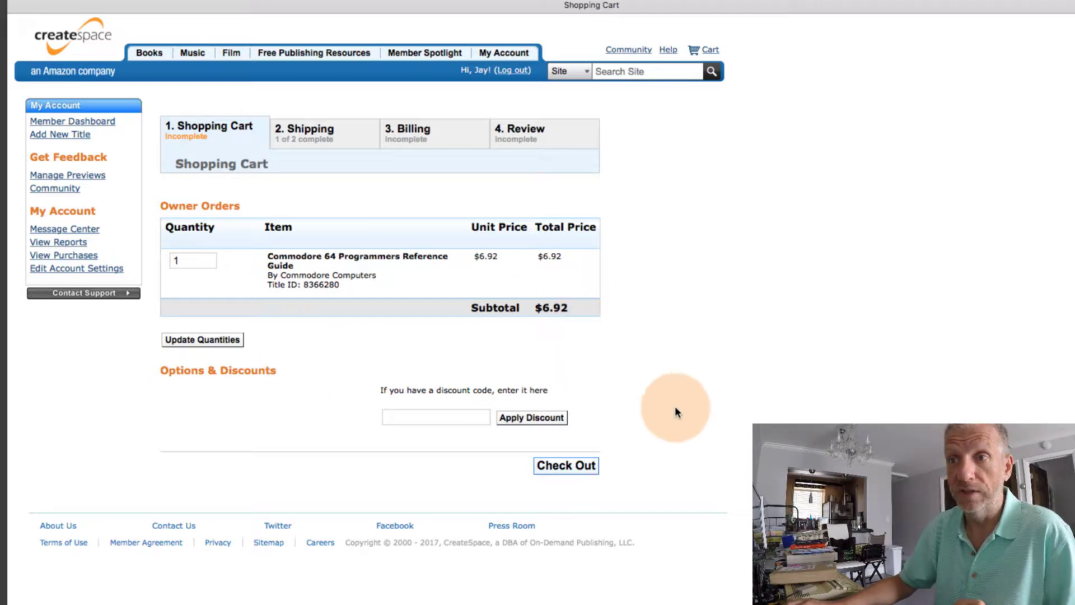
{"action": "left_click", "coordinate": [567, 465]}
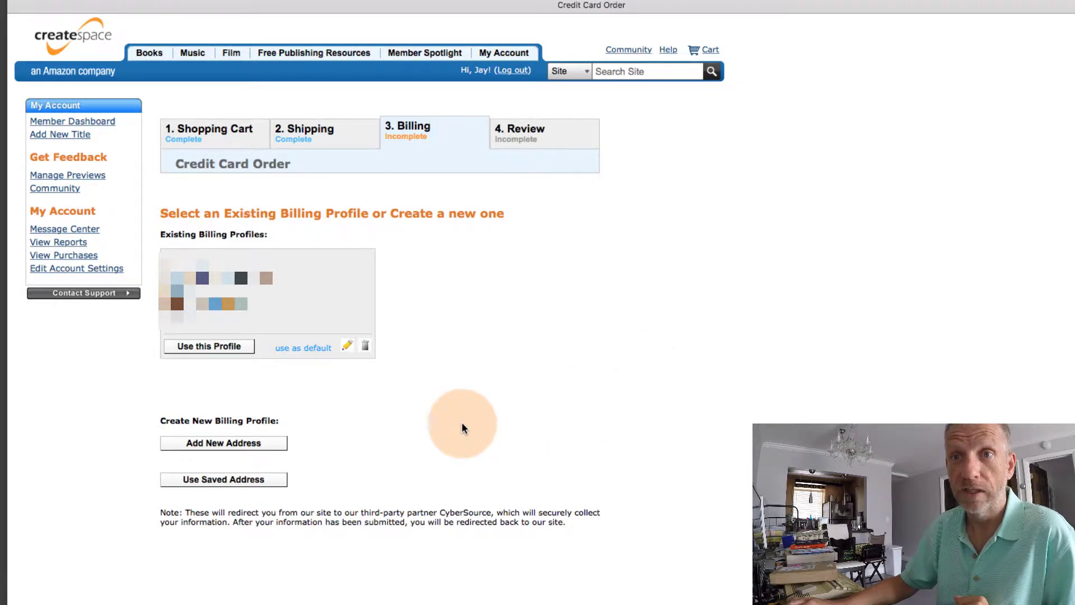
{"action": "left_click", "coordinate": [226, 347]}
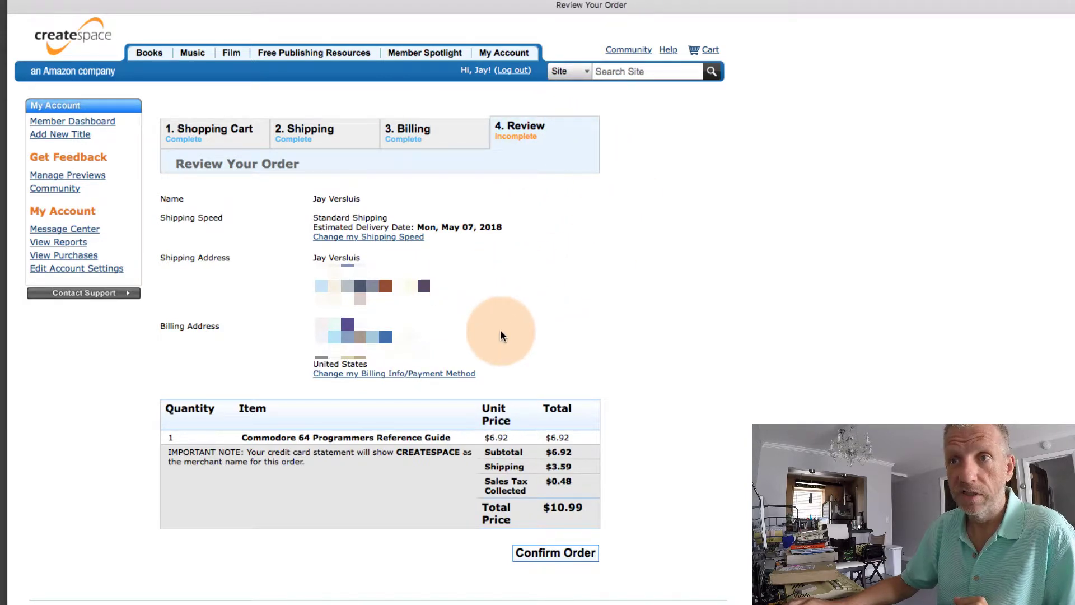
{"action": "left_click", "coordinate": [571, 556]}
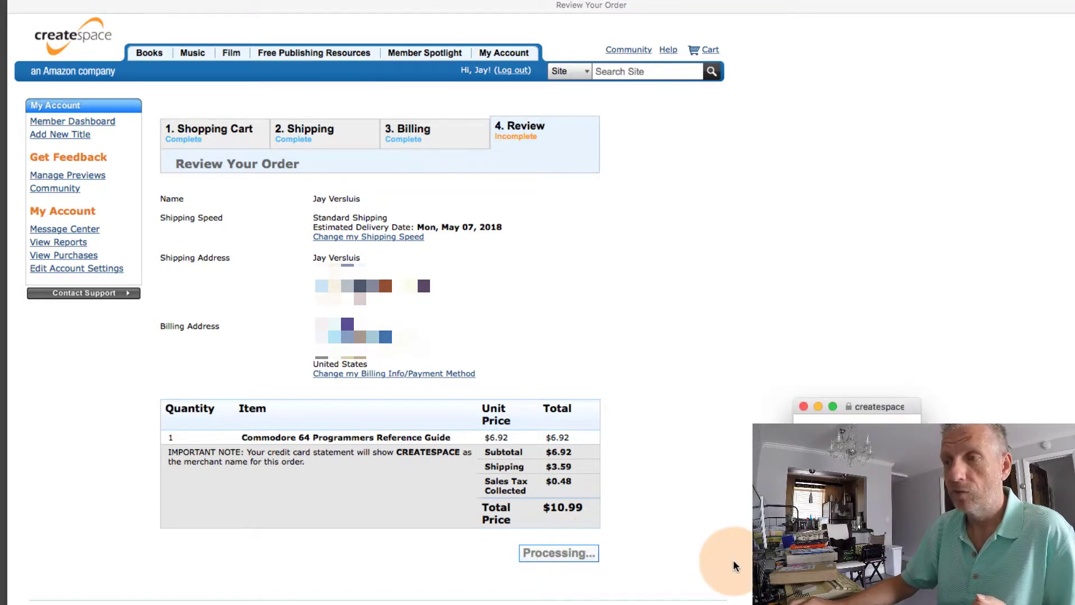